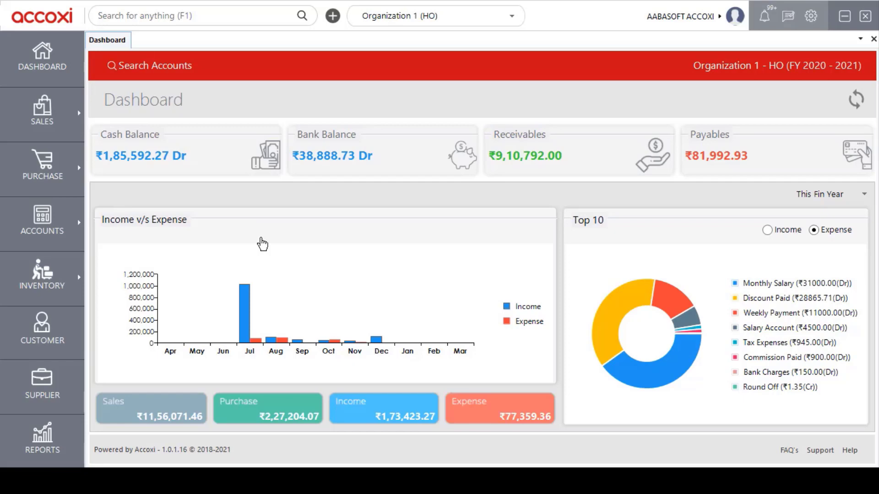
Open the loyalty Card Info list in Inventory
{"action": "left_click", "coordinate": [79, 283]}
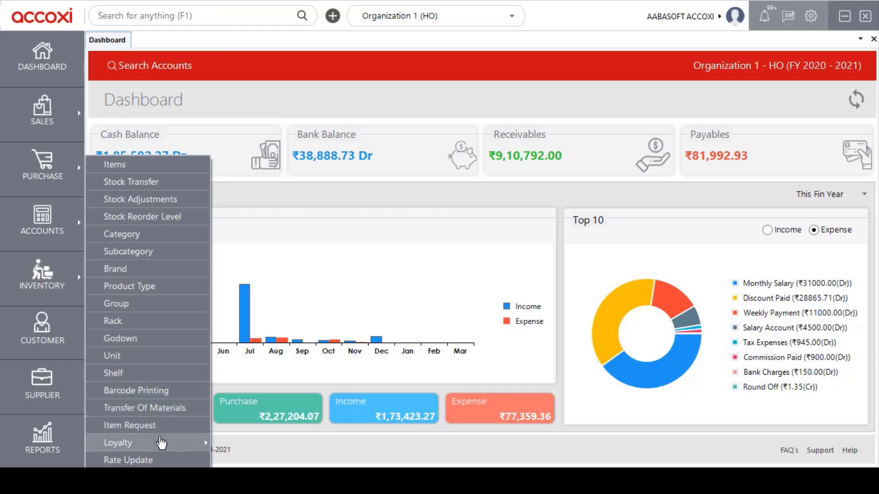
{"action": "mouse_move", "coordinate": [161, 443]}
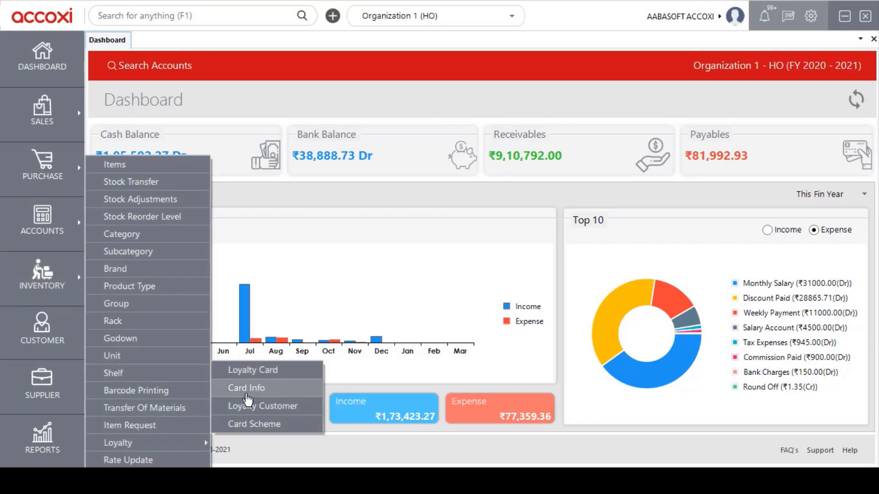
{"action": "left_click", "coordinate": [291, 389]}
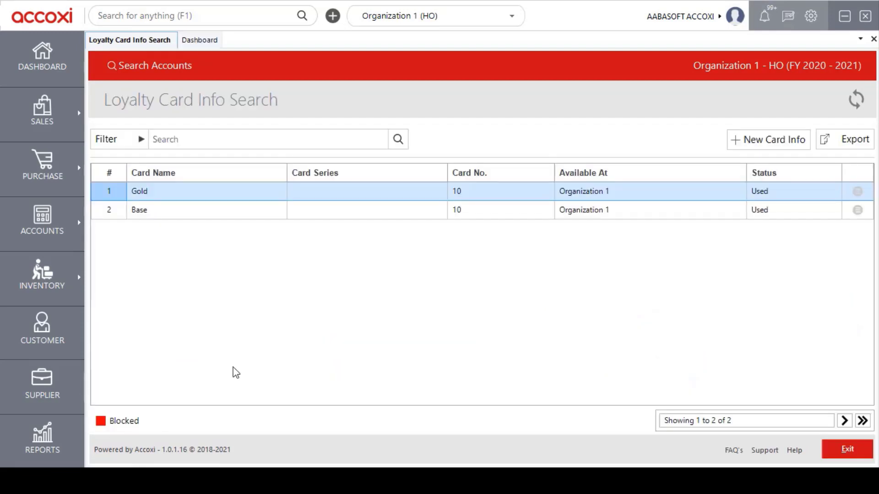
Show the loyalty customer linked to the Base card, review the customer details, and close the record
{"action": "key", "text": "Down"}
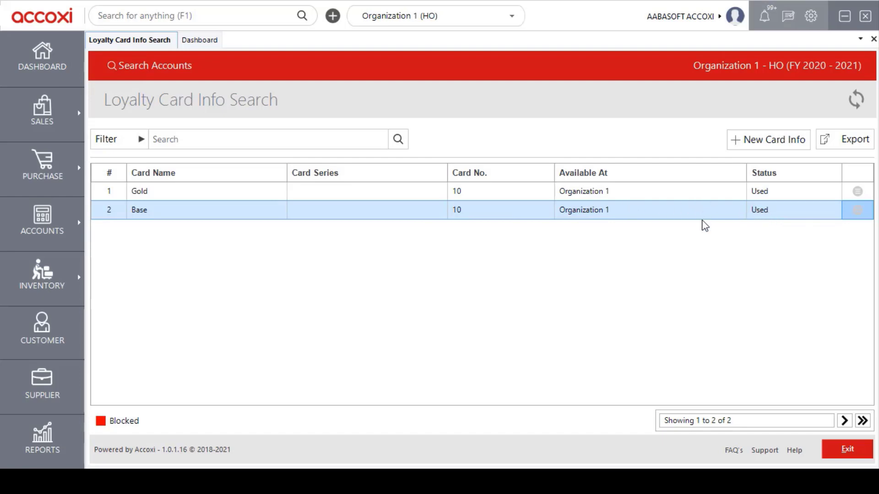
{"action": "left_click", "coordinate": [857, 210]}
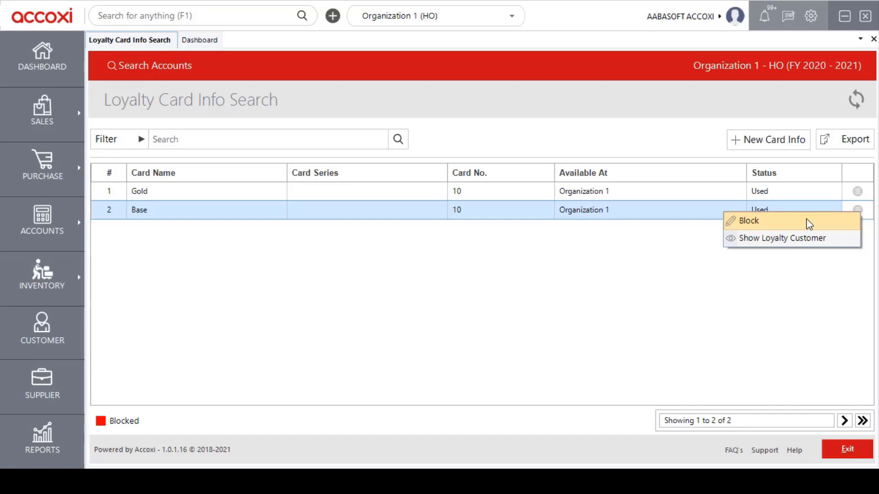
{"action": "left_click", "coordinate": [780, 304]}
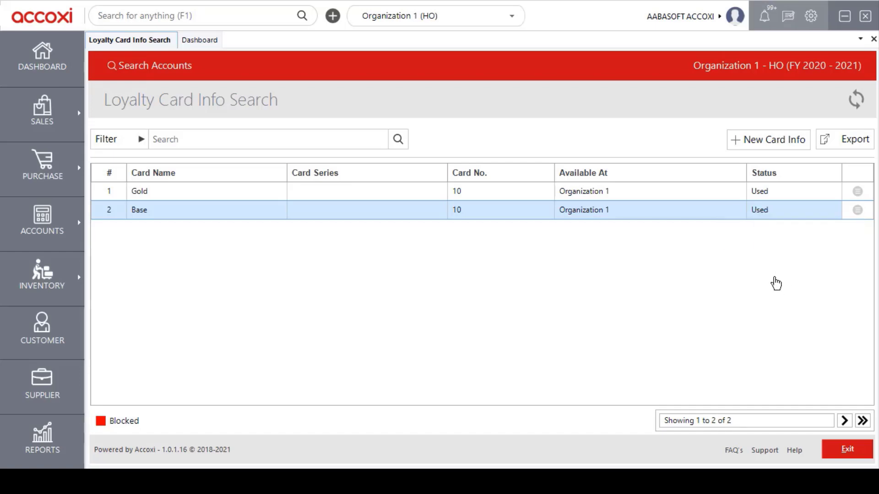
{"action": "left_click", "coordinate": [857, 211]}
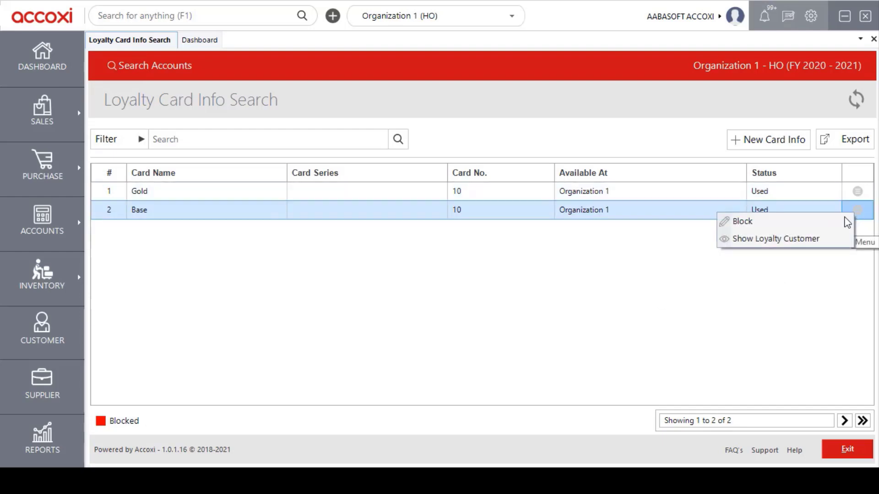
{"action": "left_click", "coordinate": [825, 238]}
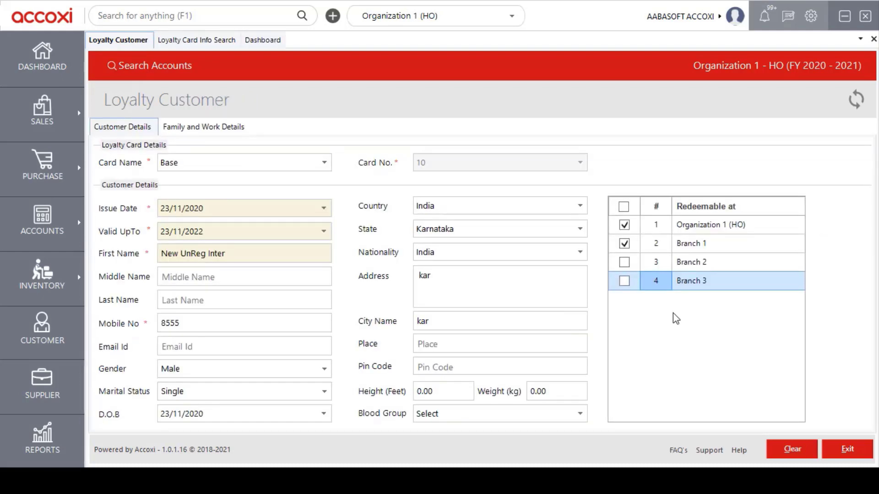
{"action": "left_click", "coordinate": [500, 236]}
{"action": "left_click", "coordinate": [853, 451]}
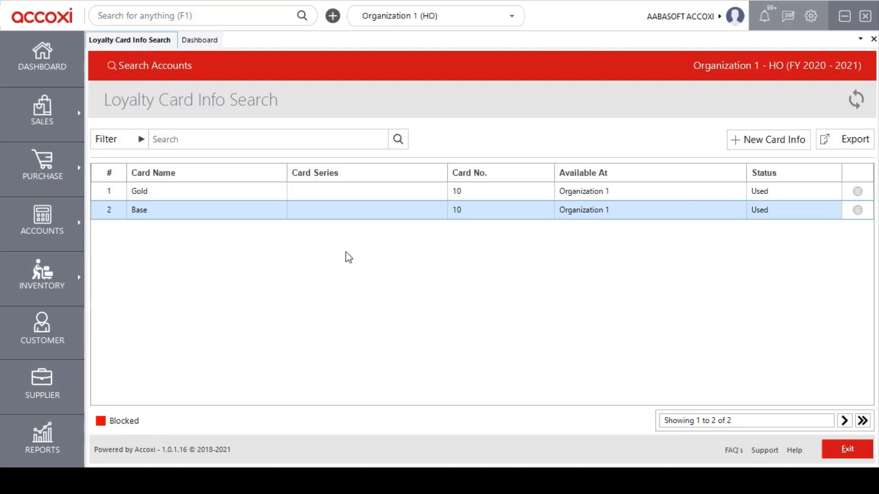
Examine the loyalty card list's filter criteria, including card name, series, number and branch, without applying a filter
{"action": "left_click", "coordinate": [137, 145]}
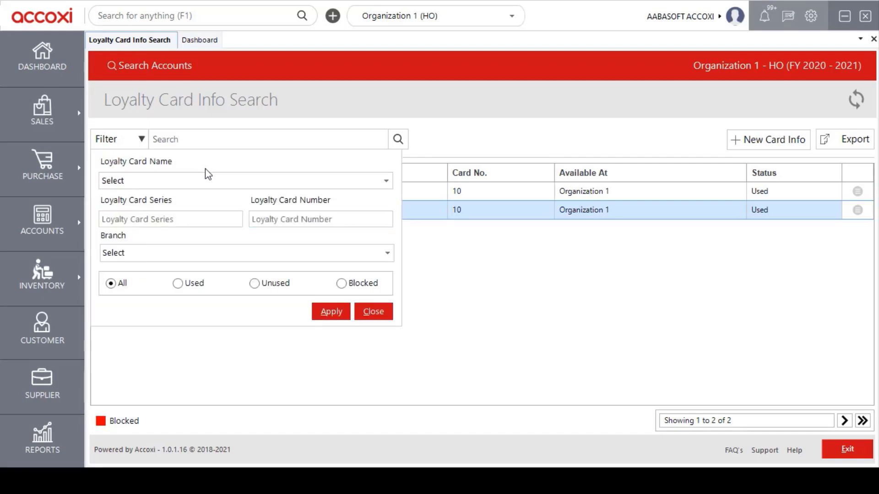
{"action": "left_click", "coordinate": [388, 181]}
{"action": "left_click", "coordinate": [388, 182]}
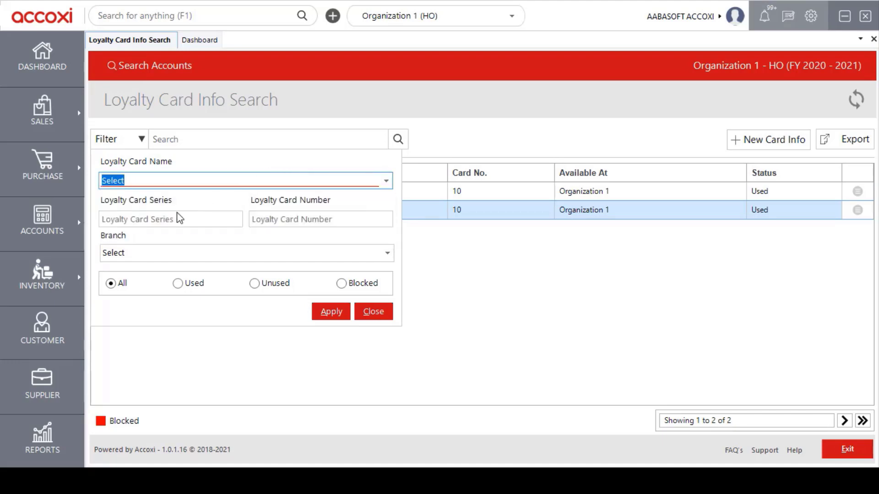
{"action": "left_click", "coordinate": [173, 218]}
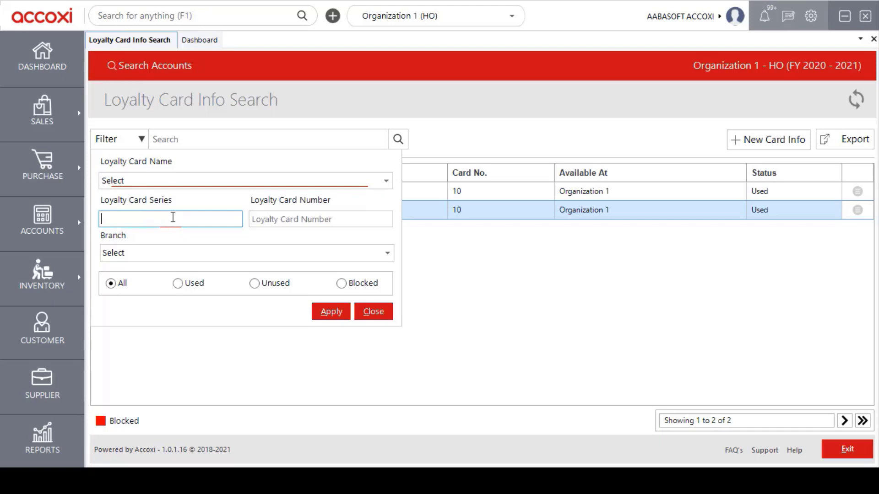
{"action": "left_click", "coordinate": [283, 218]}
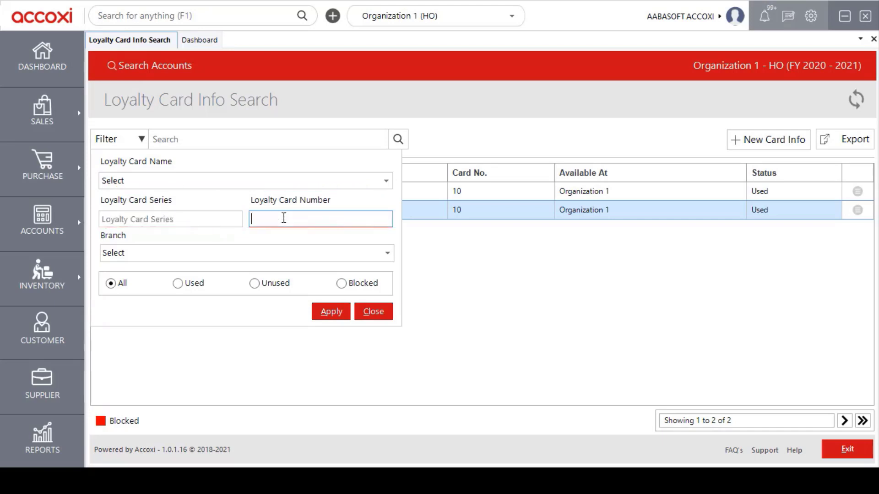
{"action": "left_click", "coordinate": [388, 254]}
{"action": "left_click", "coordinate": [388, 254]}
{"action": "left_click", "coordinate": [387, 254]}
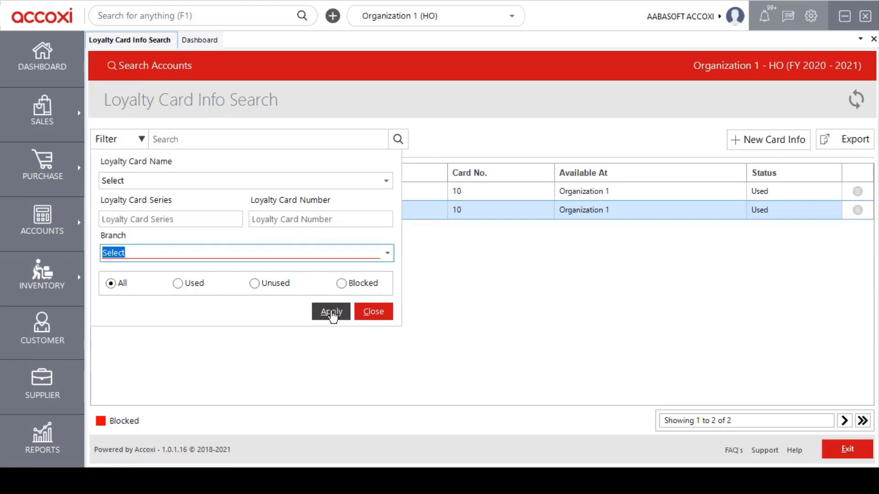
{"action": "left_click", "coordinate": [136, 146]}
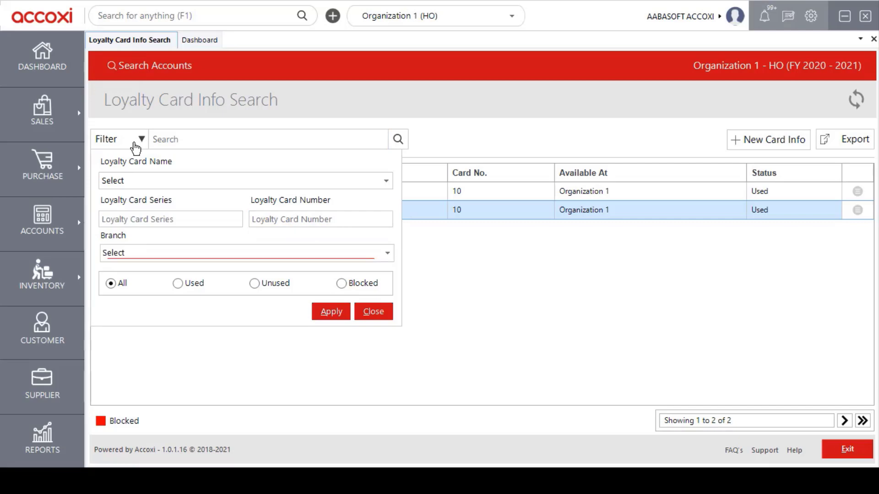
{"action": "left_click", "coordinate": [184, 141]}
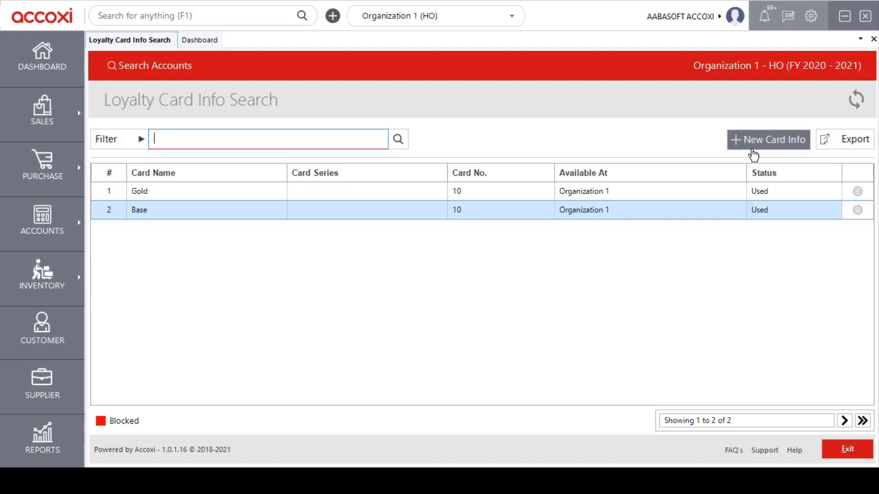
{"action": "left_click", "coordinate": [832, 151]}
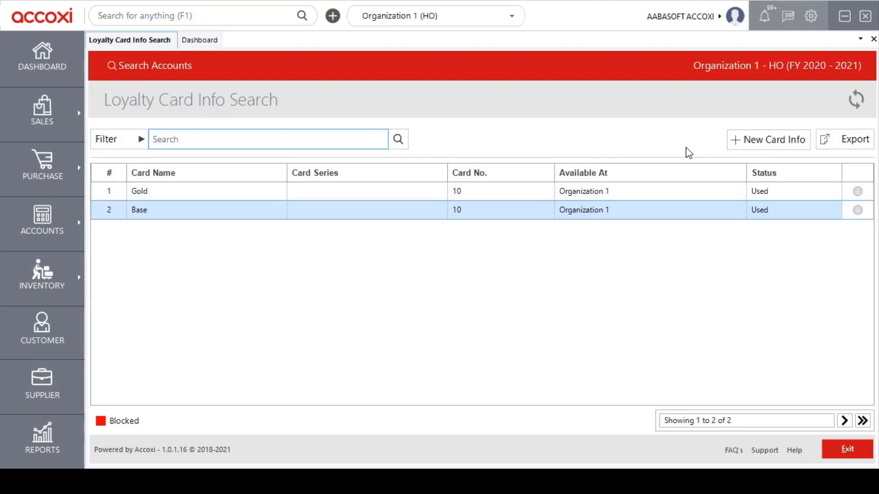
Try to add new card info, dismiss the notice, and open the organization's Loyalty preferences
{"action": "left_click", "coordinate": [755, 151]}
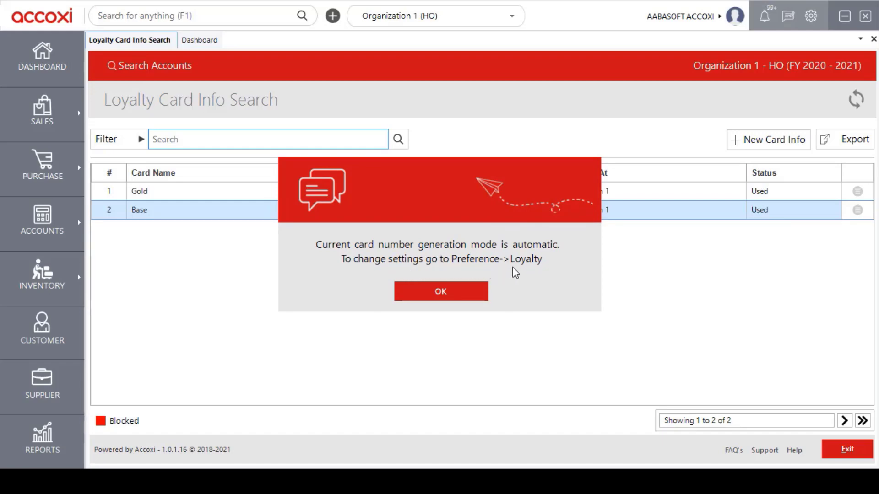
{"action": "left_click", "coordinate": [476, 292]}
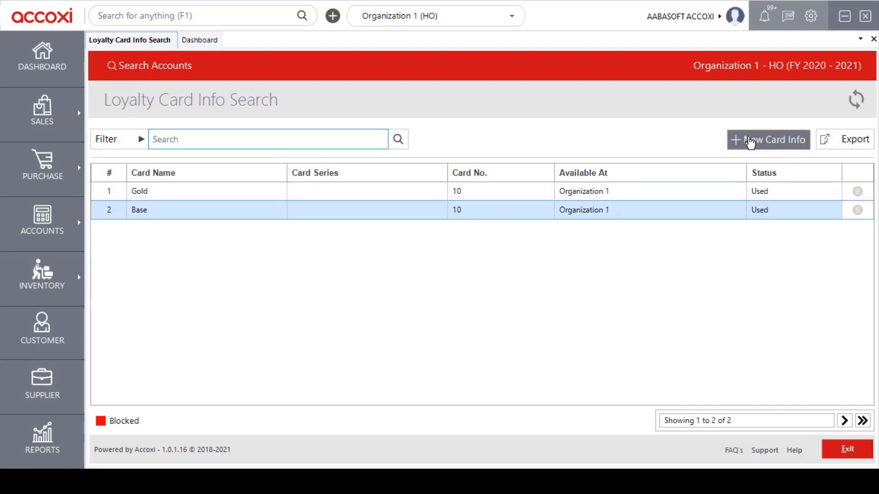
{"action": "left_click", "coordinate": [812, 16]}
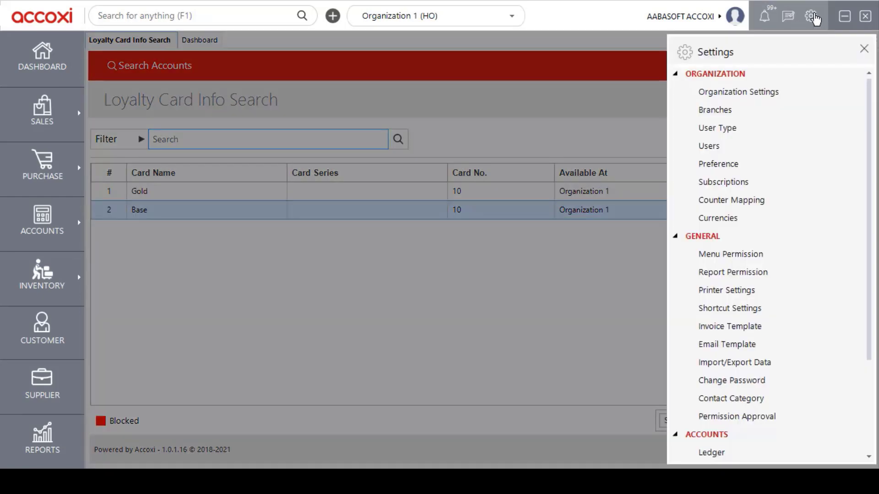
{"action": "left_click", "coordinate": [724, 165]}
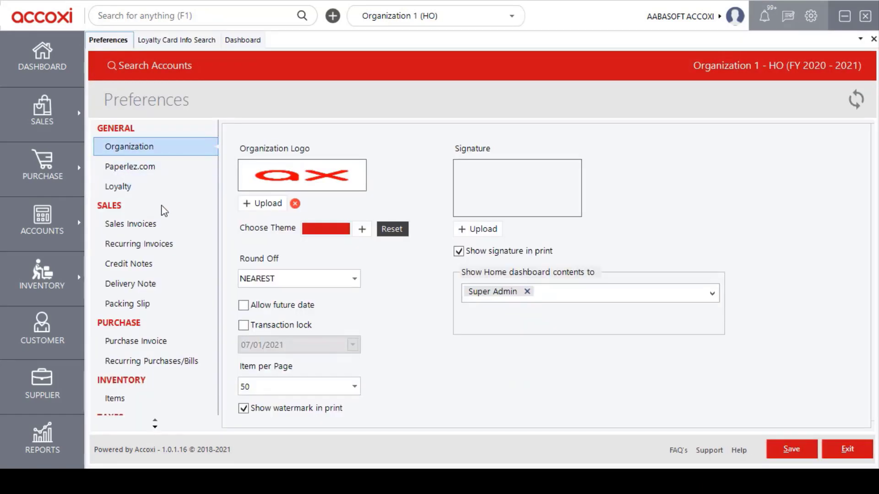
{"action": "left_click", "coordinate": [130, 188]}
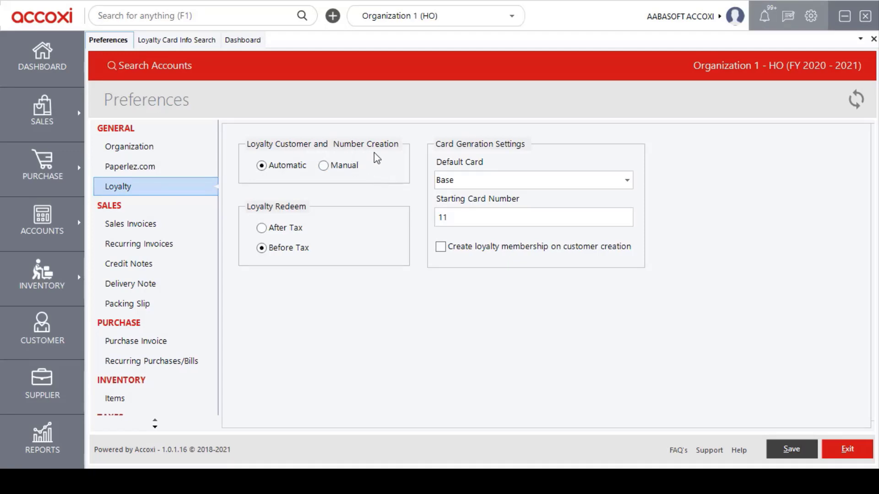
Set Loyalty Customer and Number Creation to Manual and save the preferences
{"action": "left_click", "coordinate": [324, 166]}
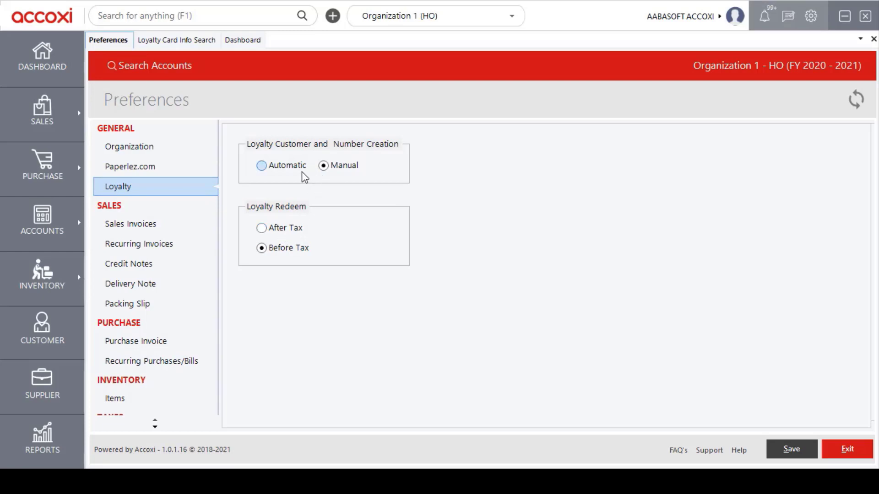
{"action": "left_click", "coordinate": [287, 170]}
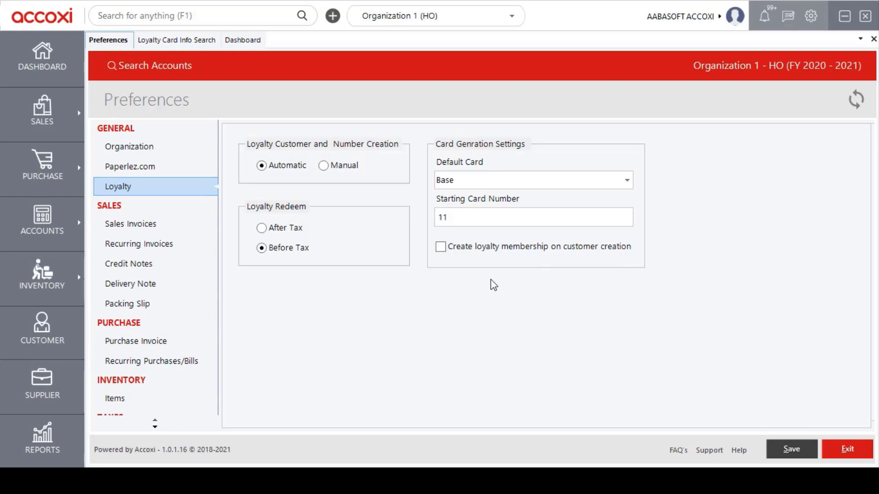
{"action": "left_click", "coordinate": [353, 169]}
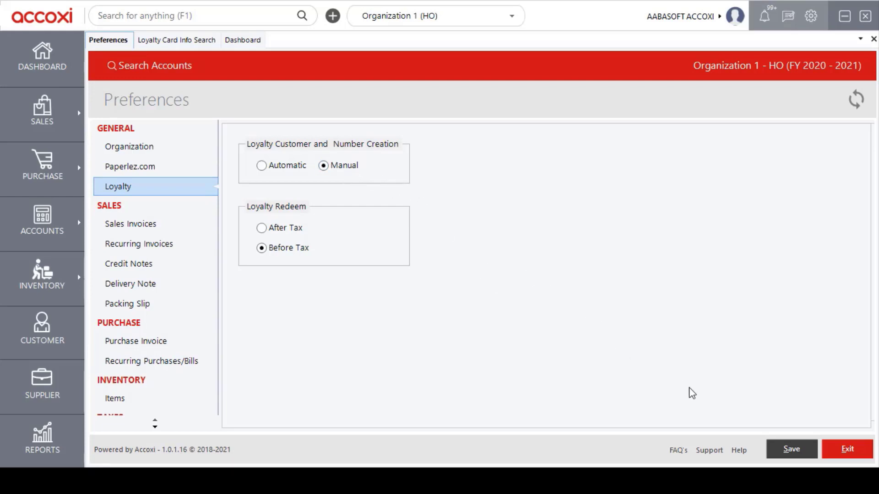
{"action": "left_click", "coordinate": [784, 451]}
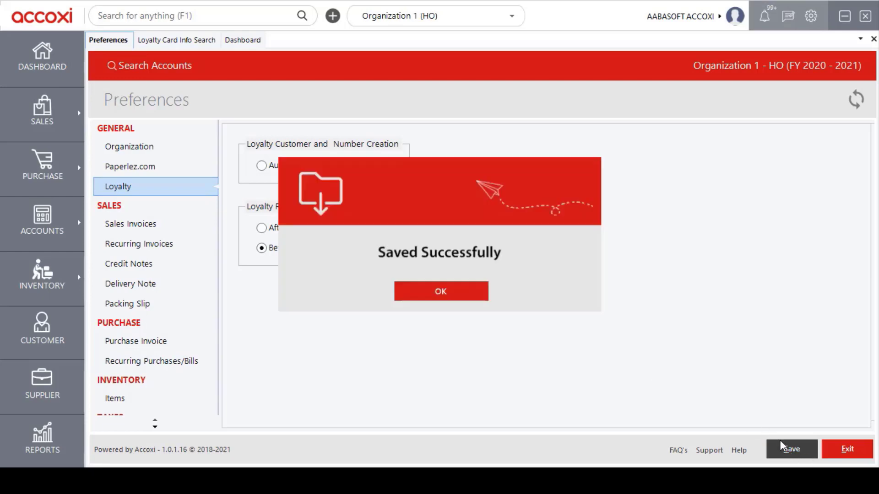
{"action": "left_click", "coordinate": [481, 294]}
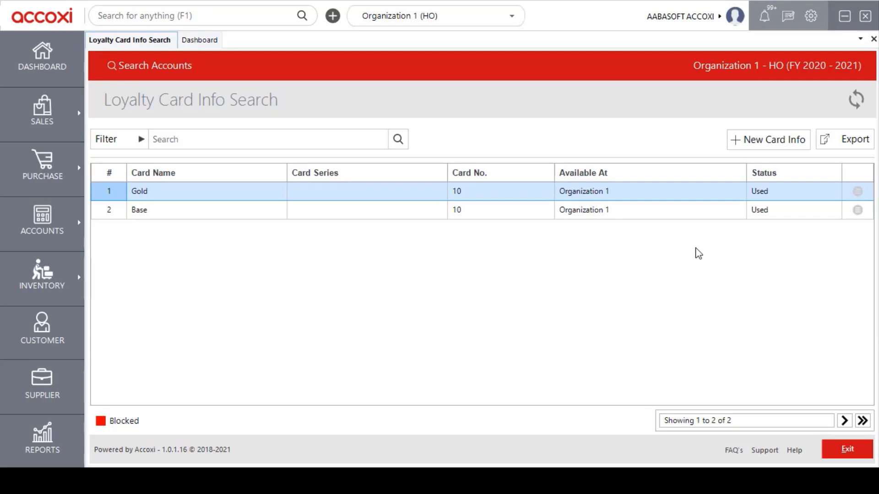
Start a new loyalty card info entry with card name Base and series A5
{"action": "left_click", "coordinate": [733, 157]}
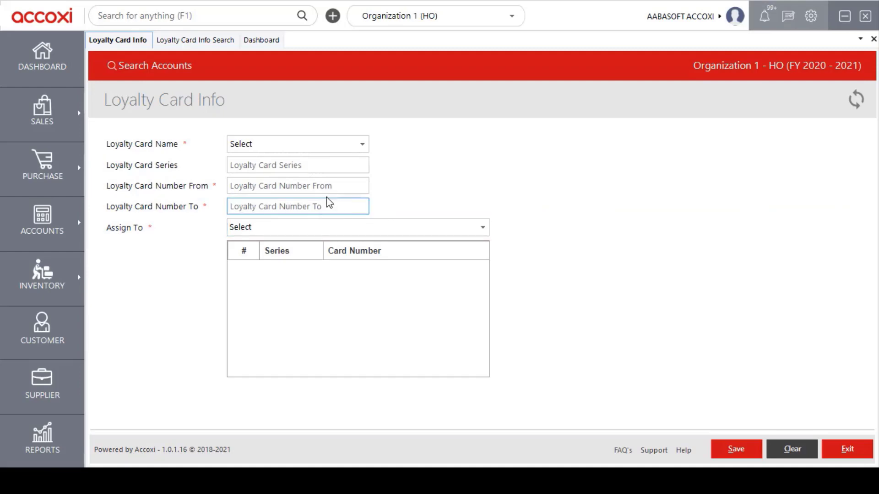
{"action": "left_click", "coordinate": [333, 185]}
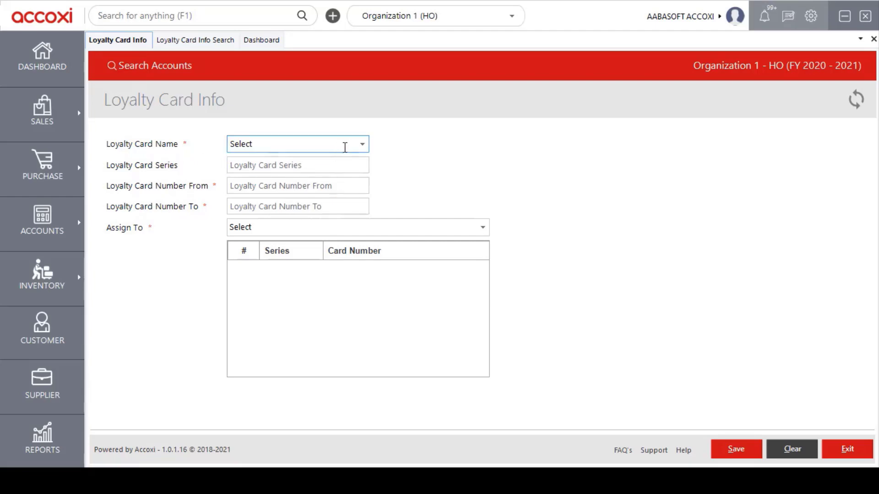
{"action": "left_click", "coordinate": [363, 145]}
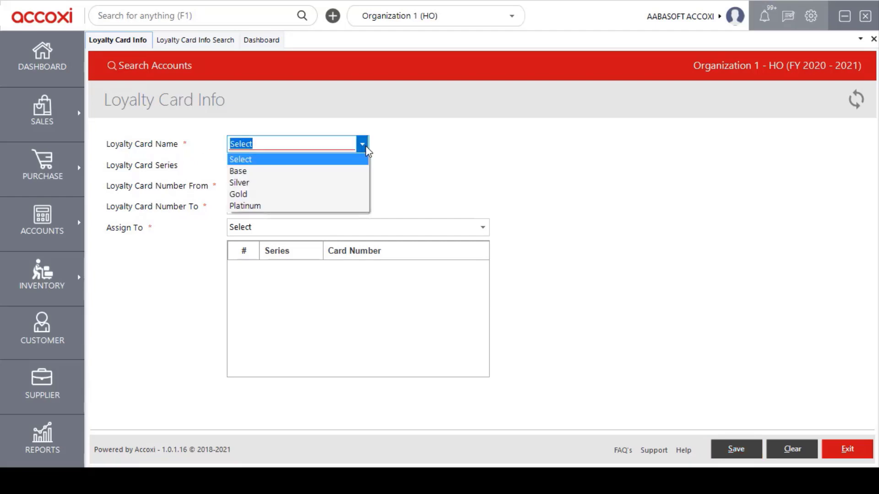
{"action": "left_click", "coordinate": [350, 172]}
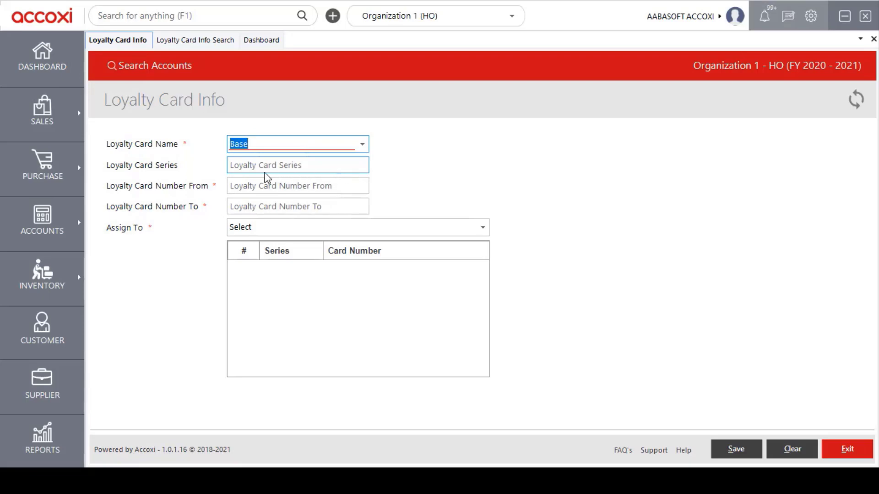
{"action": "left_click", "coordinate": [298, 168]}
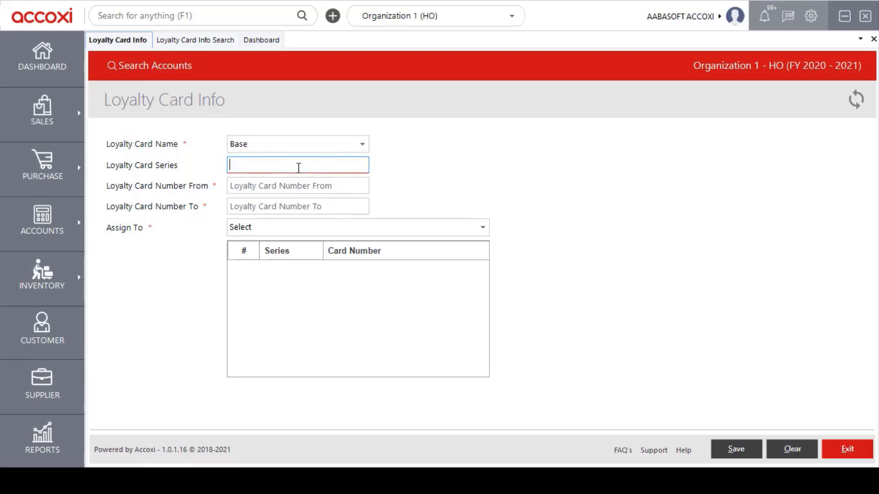
{"action": "type", "text": "A5"}
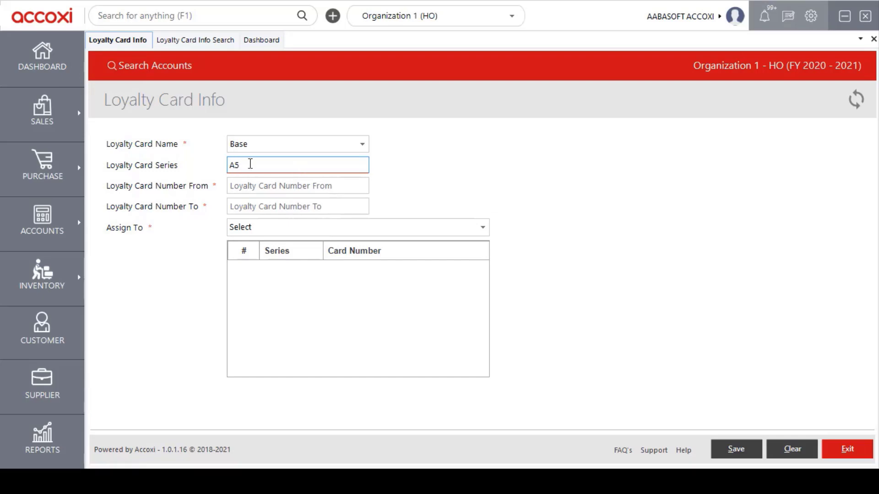
Set the new entry's loyalty card number range from 50 to 60
{"action": "left_click", "coordinate": [281, 186]}
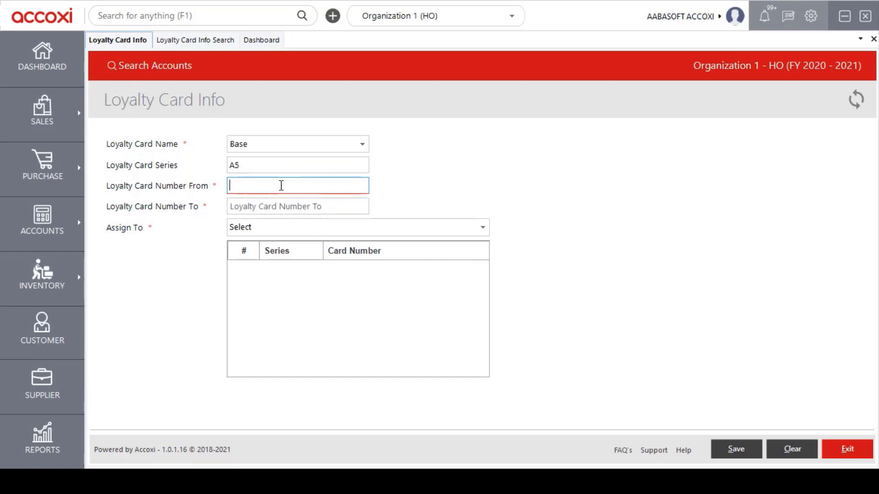
{"action": "type", "text": "50"}
{"action": "left_click", "coordinate": [270, 205]}
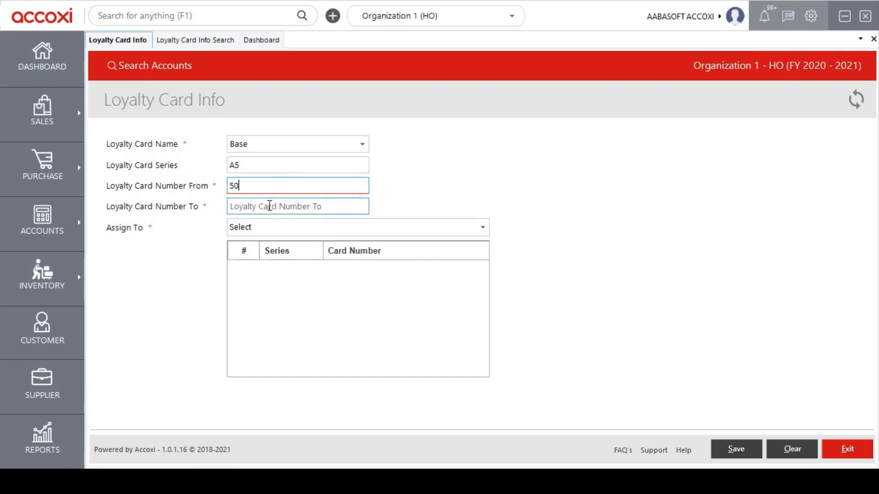
{"action": "left_click", "coordinate": [269, 205]}
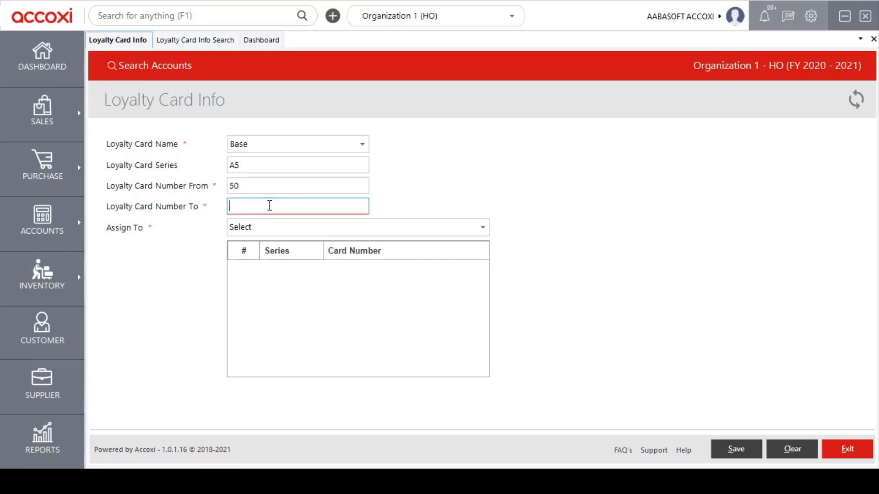
{"action": "type", "text": "60"}
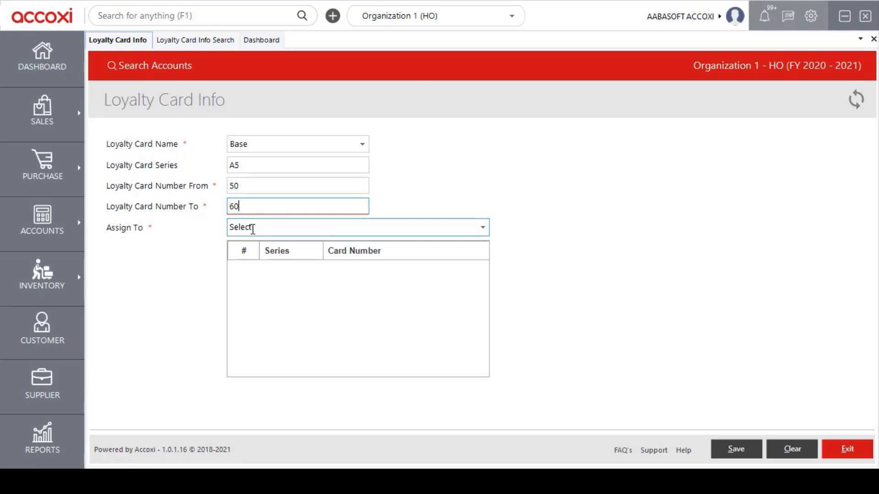
Assign the A5 card series to Organization 1 (HO) and exit the form without saving
{"action": "left_click", "coordinate": [485, 231]}
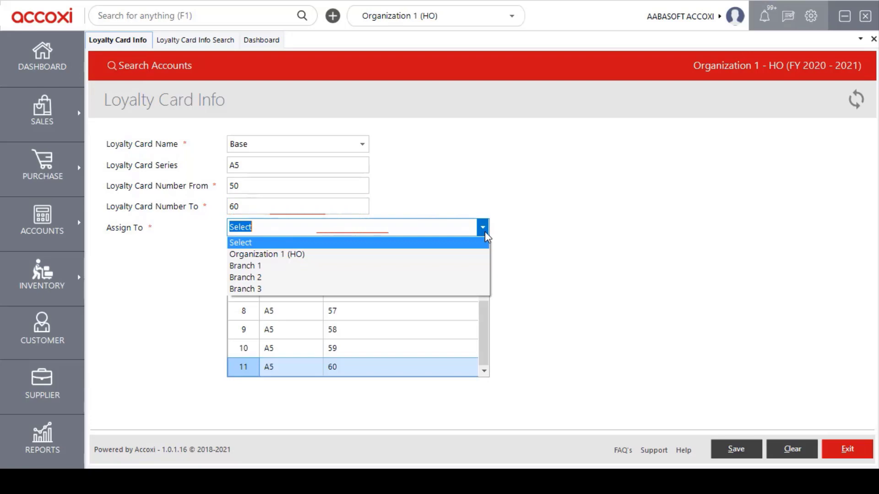
{"action": "left_click", "coordinate": [292, 257]}
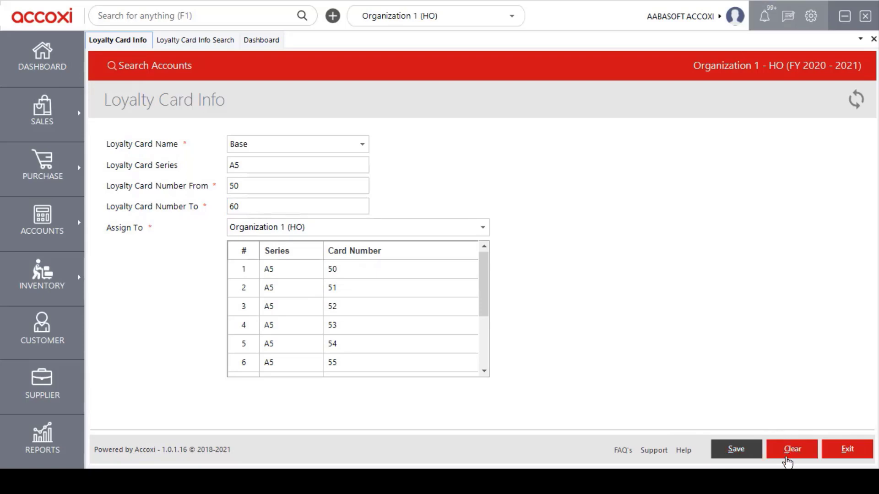
{"action": "left_click", "coordinate": [836, 459]}
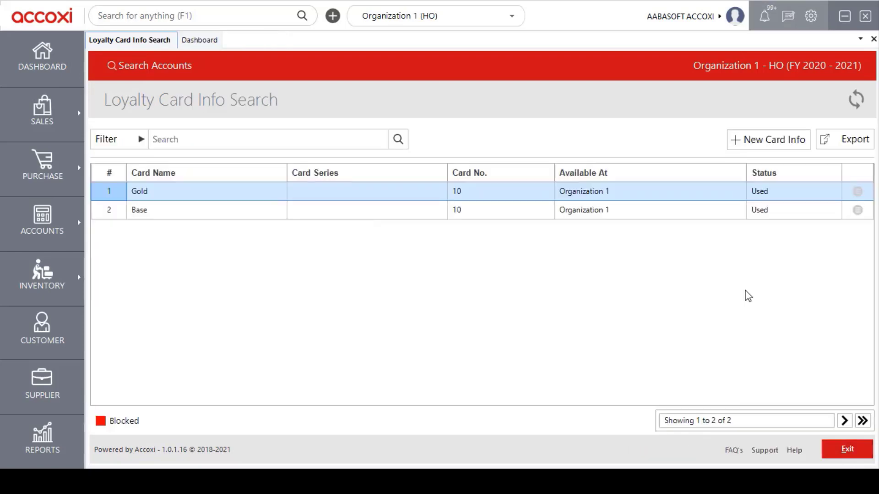